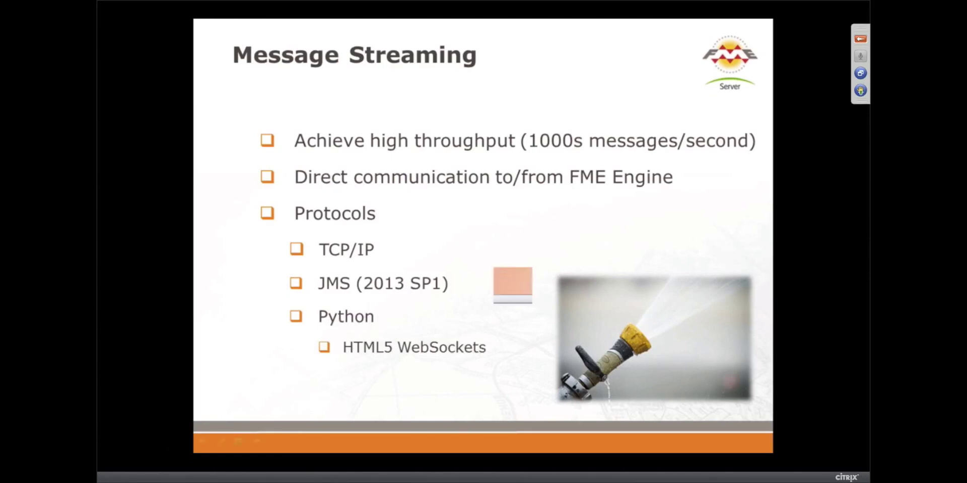
Leave the slide show and load fmepedia.safe.com in a new Chrome tab.
key("Escape")
left_click(224, 448)
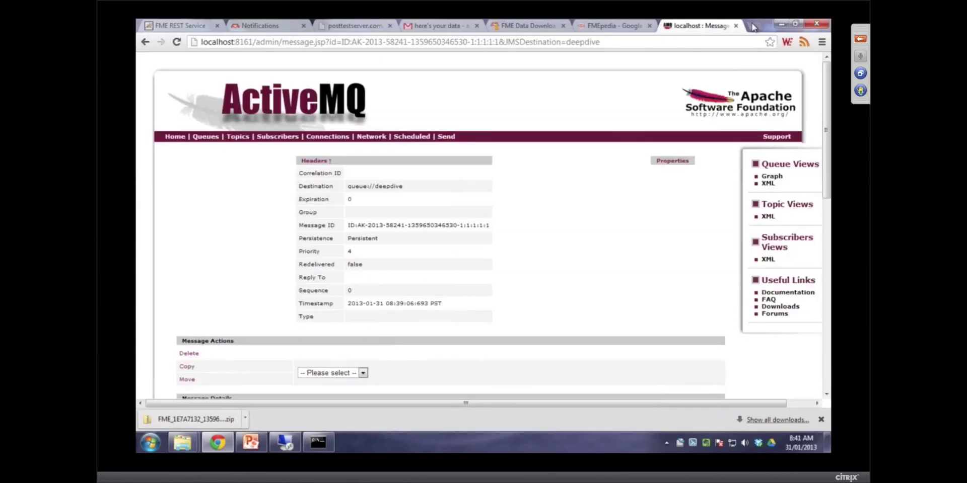
left_click(753, 26)
type("fmepedia.c")
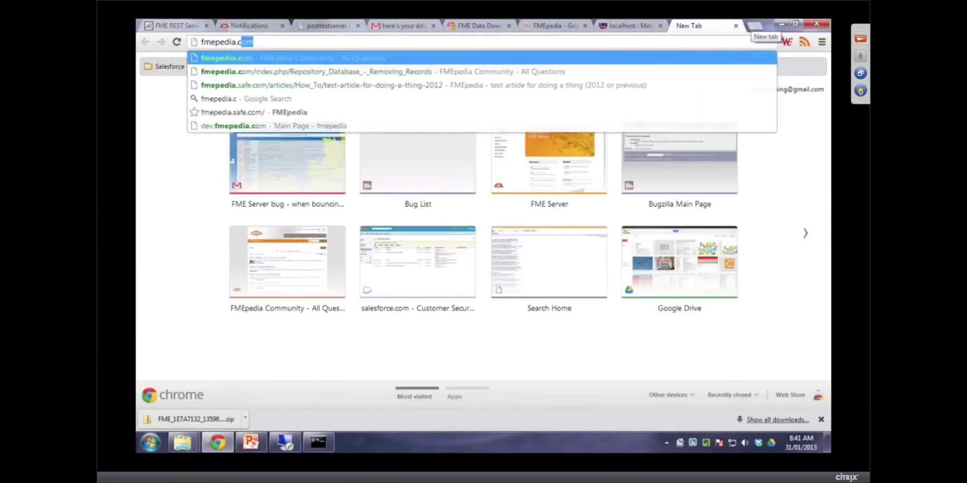
key("Return")
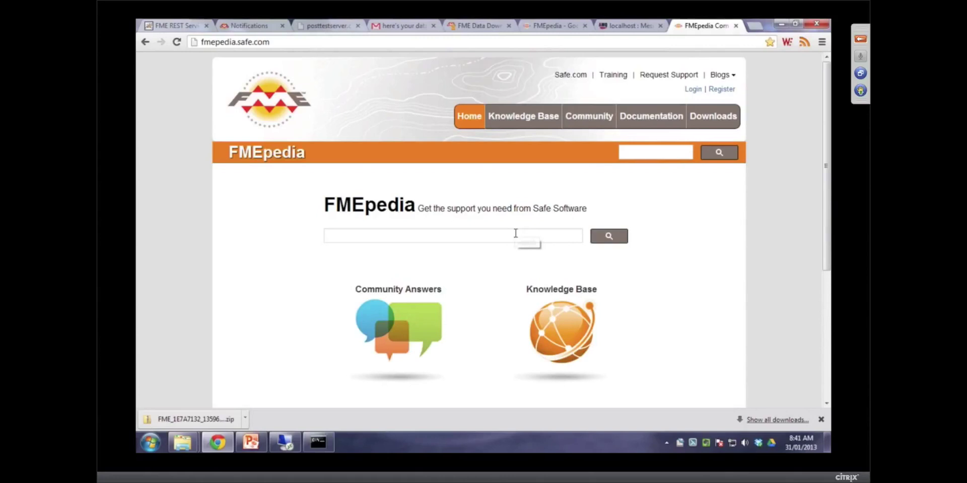
Search FMEpedia for 'live spatial dashboard' and open the Live Spatial Dashboard article.
scroll(516, 232, "down", 4)
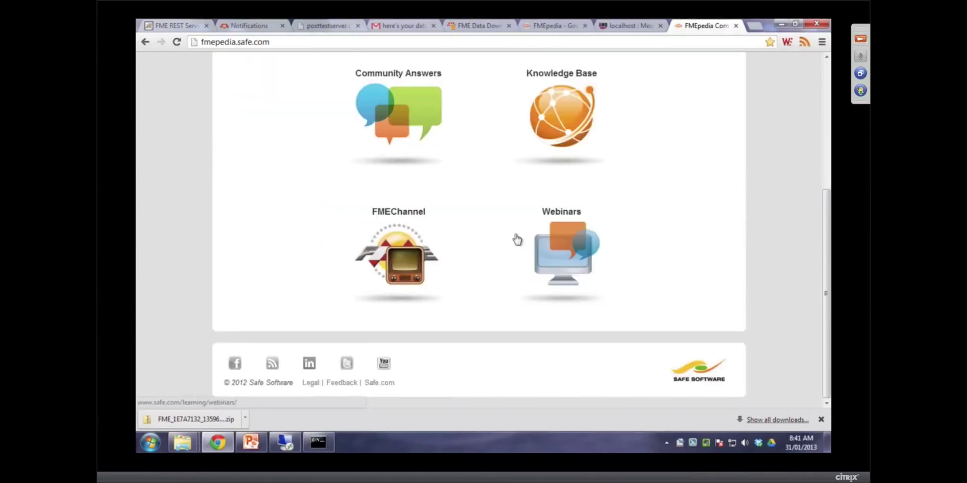
scroll(446, 229, "up", 4)
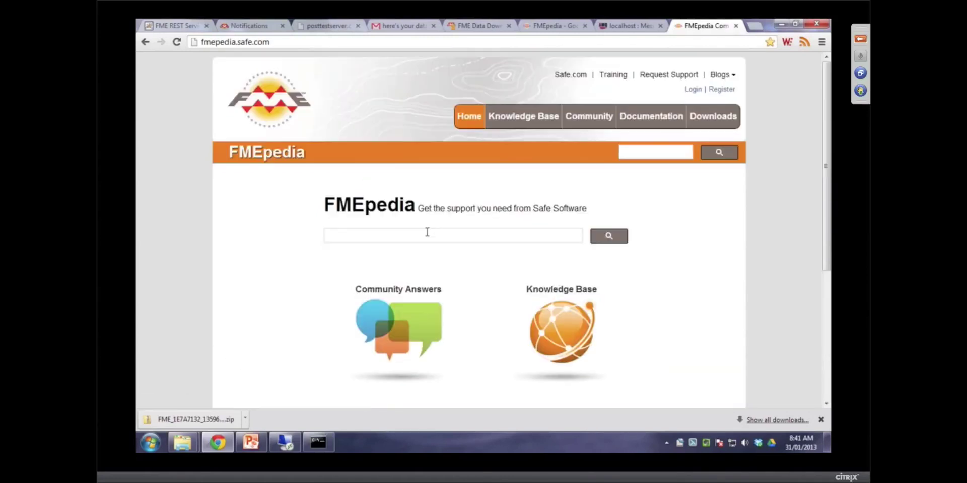
left_click(428, 236)
type("live spat")
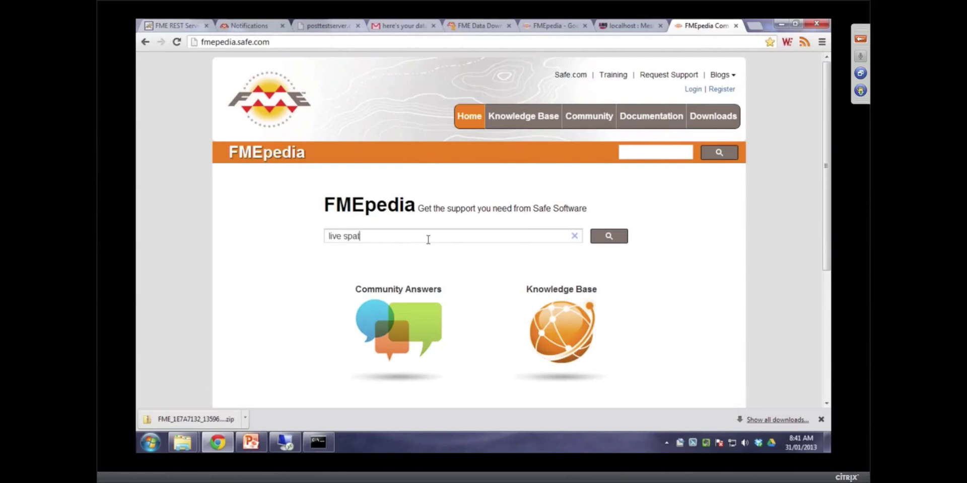
type("ial dashboard")
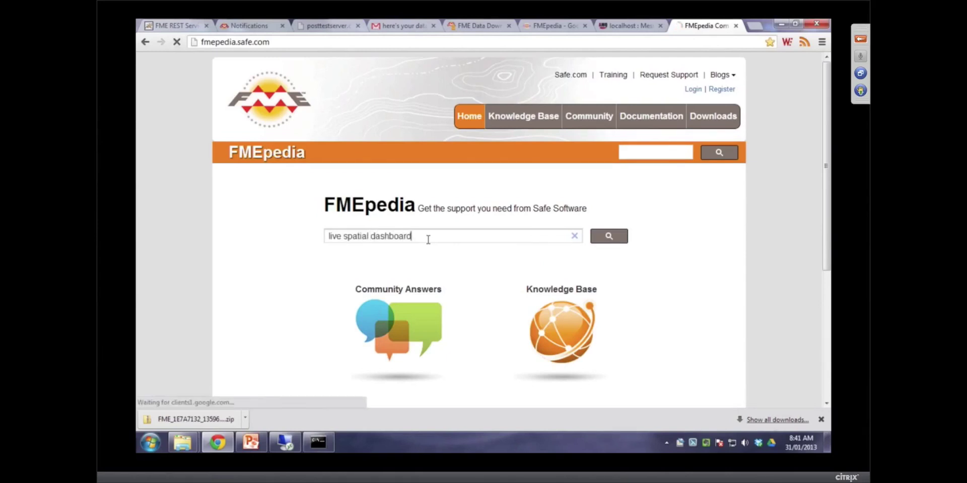
key("Return")
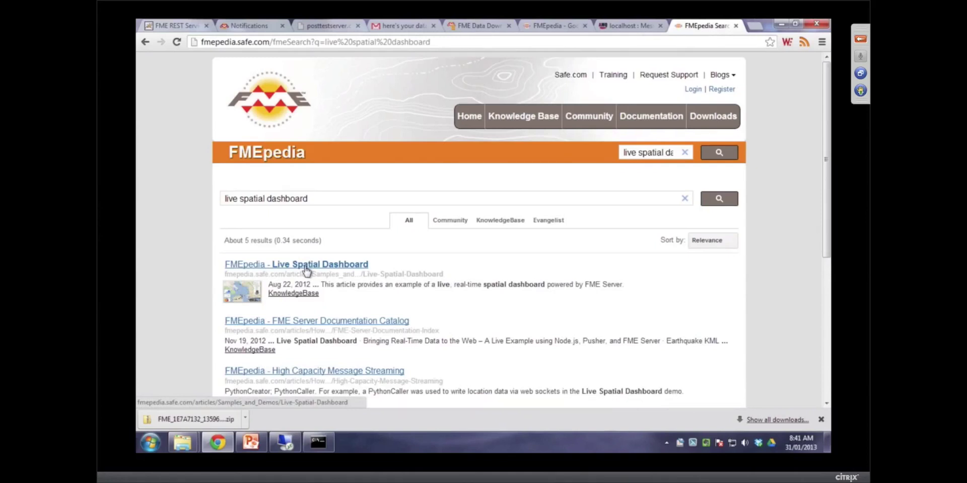
left_click(305, 265)
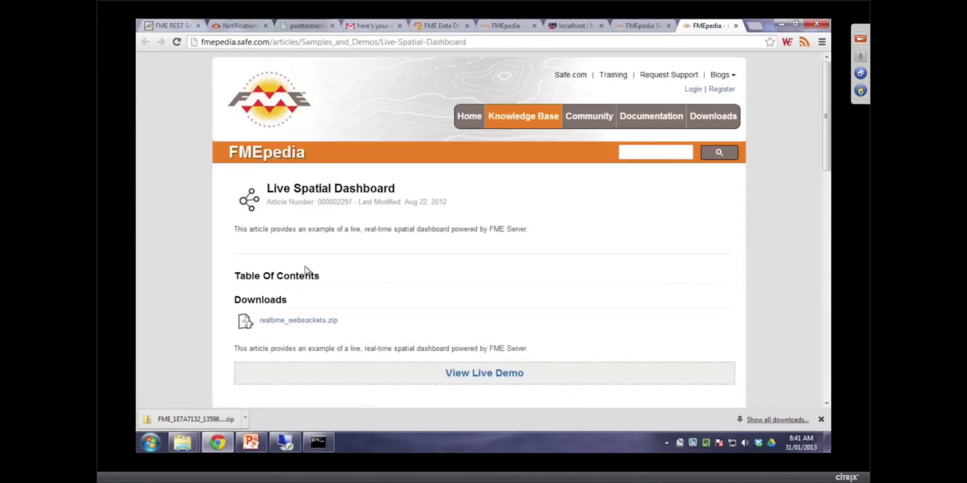
scroll(188, 243, "down", 5)
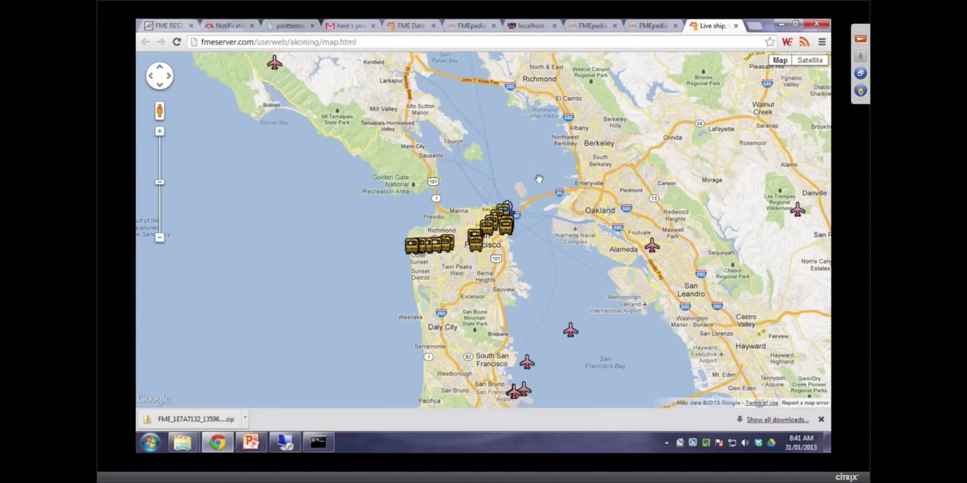
Zoom the map in around the Bay Bridge and view vessel marker details.
double_click(522, 212)
mouse_move(608, 247)
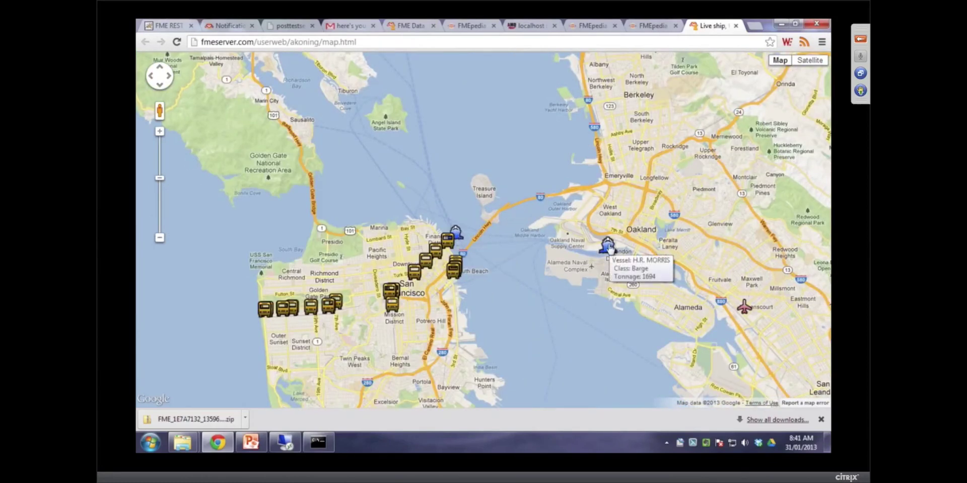
mouse_move(578, 191)
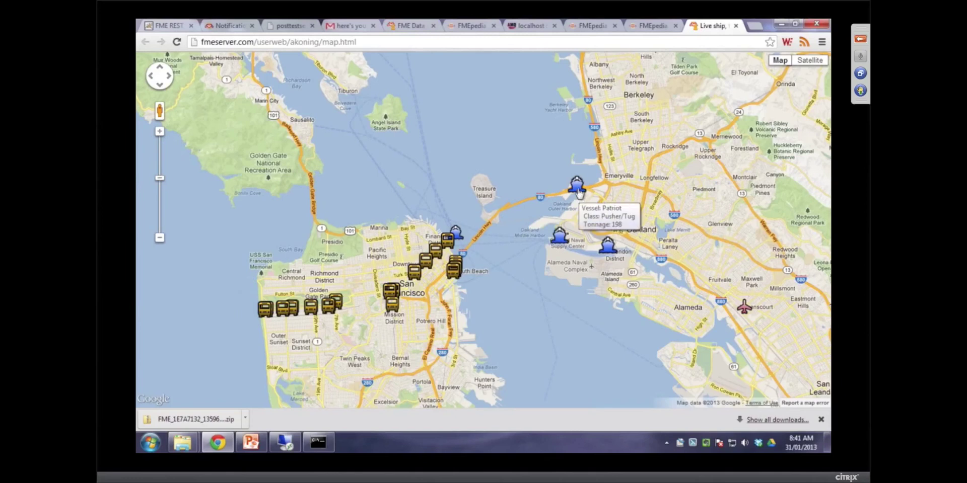
mouse_move(565, 242)
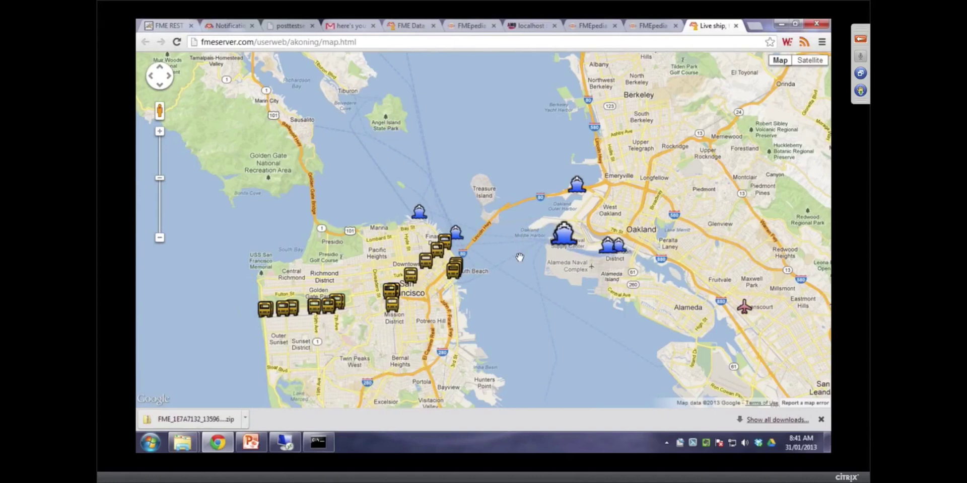
Zoom out two levels to the whole Bay Area and view plane and ship details.
left_click(159, 238)
left_click(159, 238)
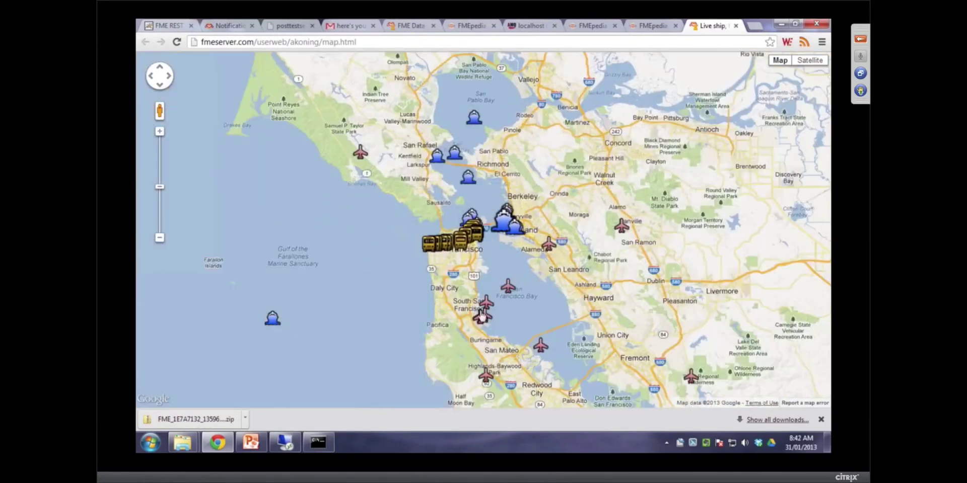
mouse_move(483, 292)
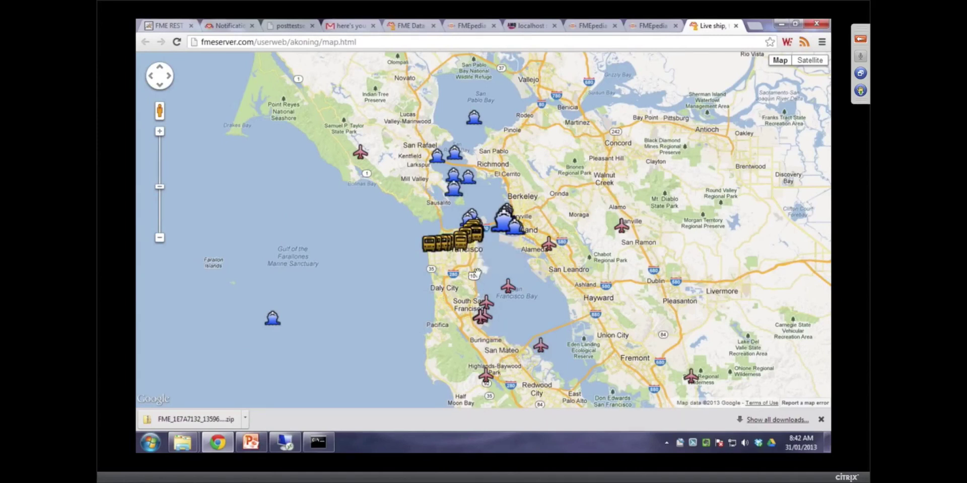
mouse_move(486, 313)
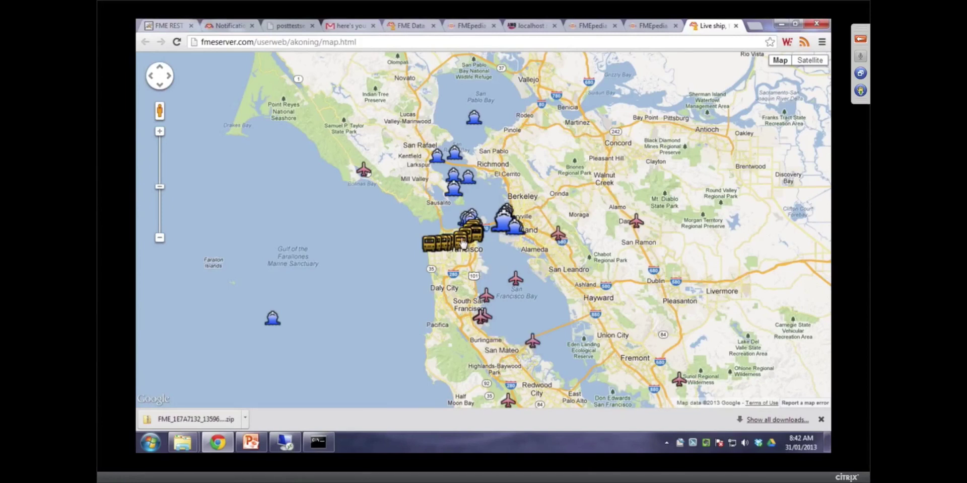
mouse_move(505, 222)
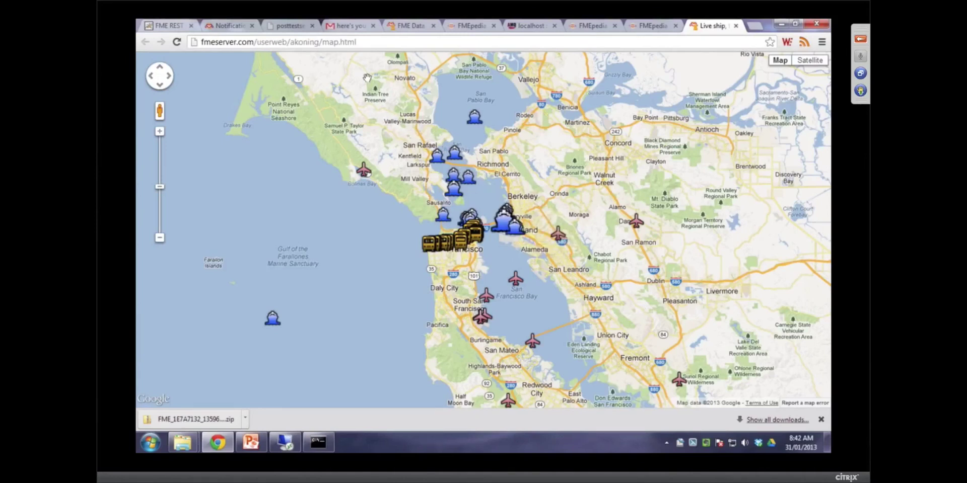
Close the live map tab and minimize Chrome and PowerPoint.
left_click(736, 25)
left_click(780, 24)
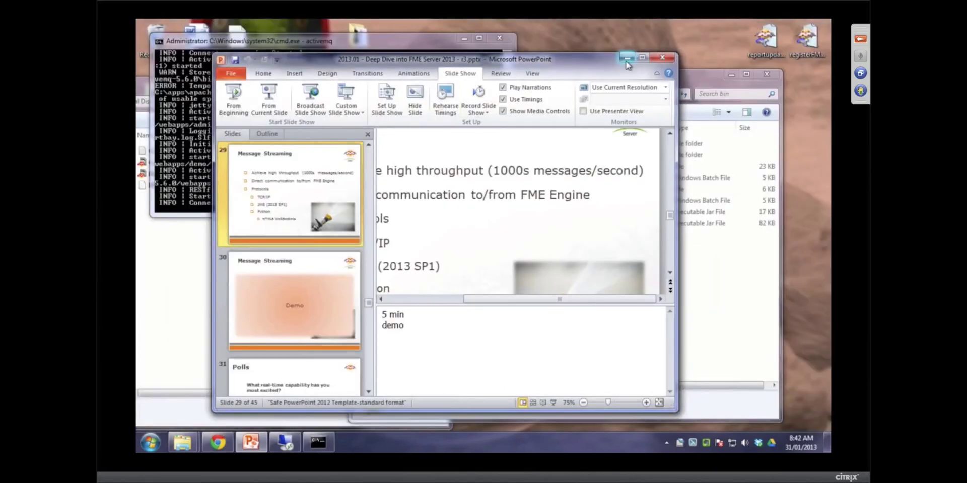
left_click(627, 59)
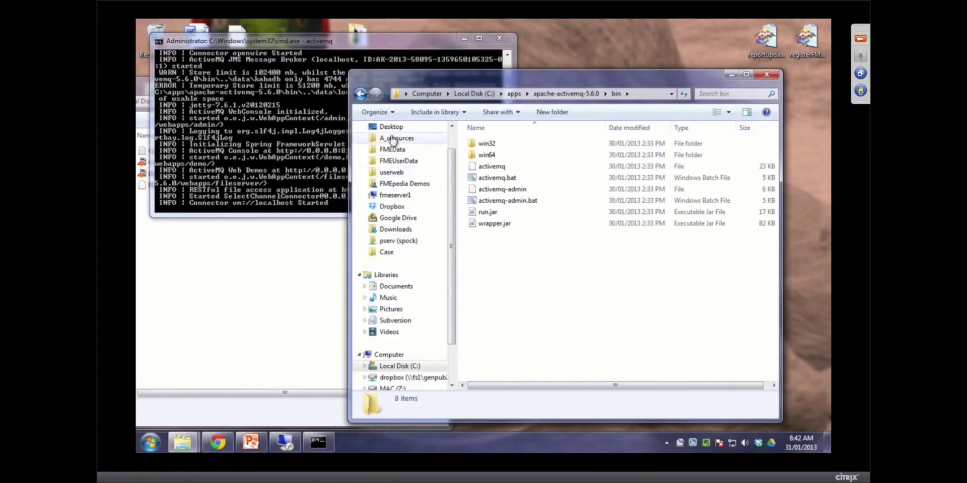
Open the Desktop's deepdive folder and launch tcpipsender.fmw in FME Workbench.
left_click(391, 126)
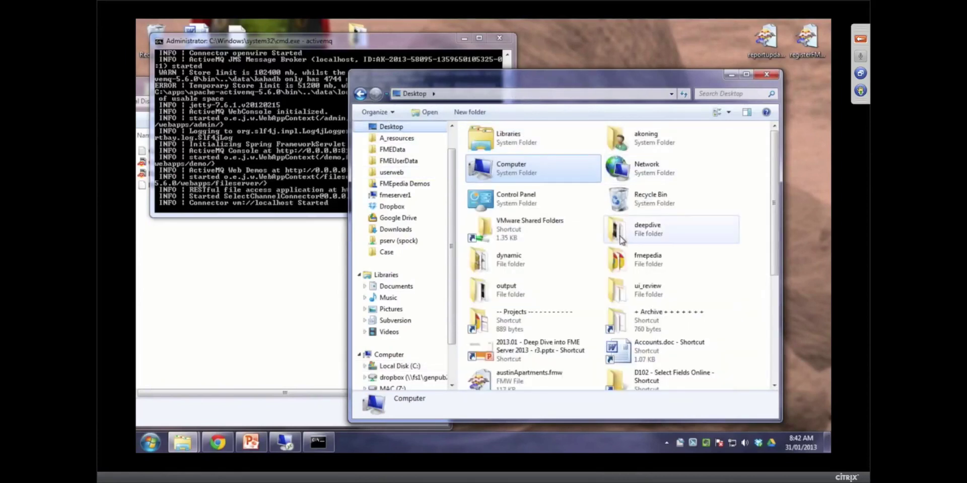
double_click(647, 227)
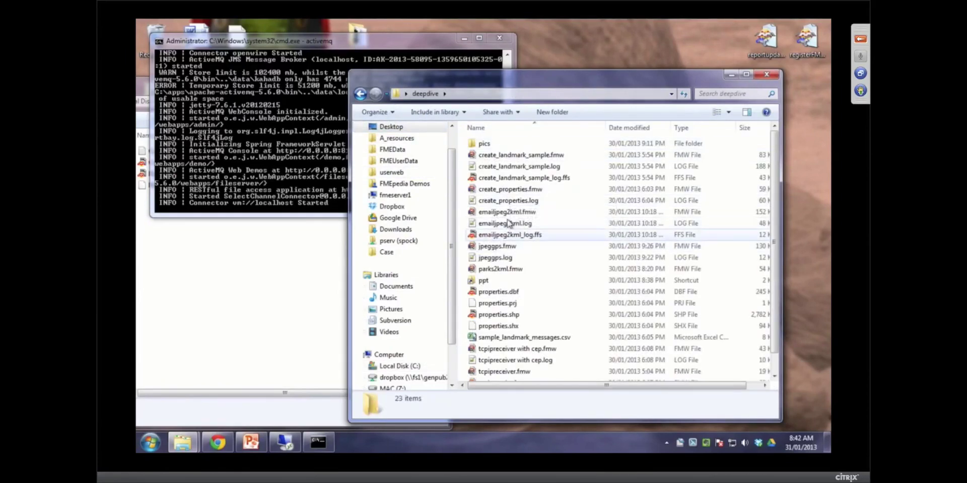
scroll(503, 322, "down", 1)
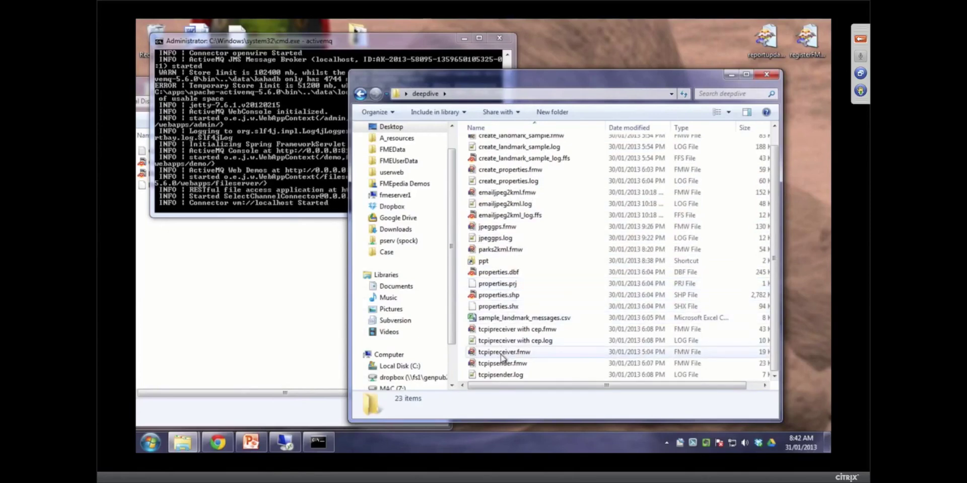
double_click(504, 362)
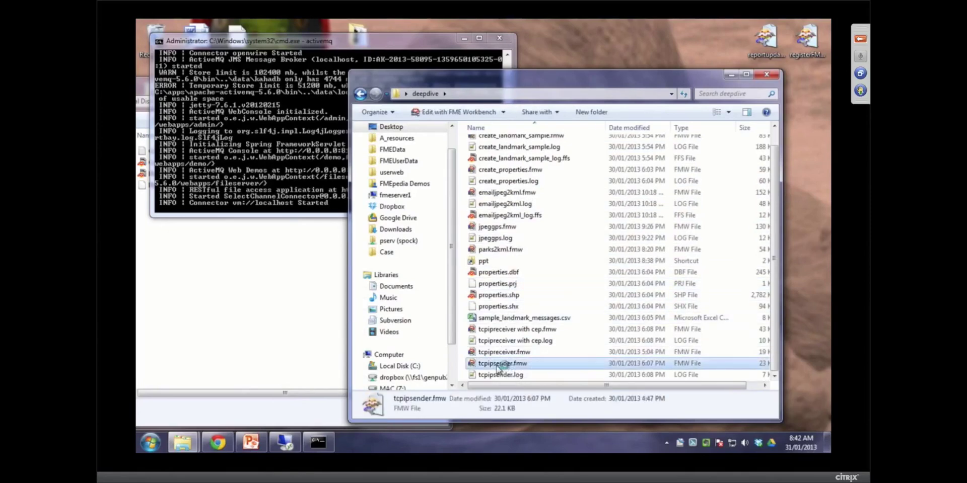
Open tcpipreceiver.fmw as well and move the restored tcpipsender window to the upper left.
double_click(521, 352)
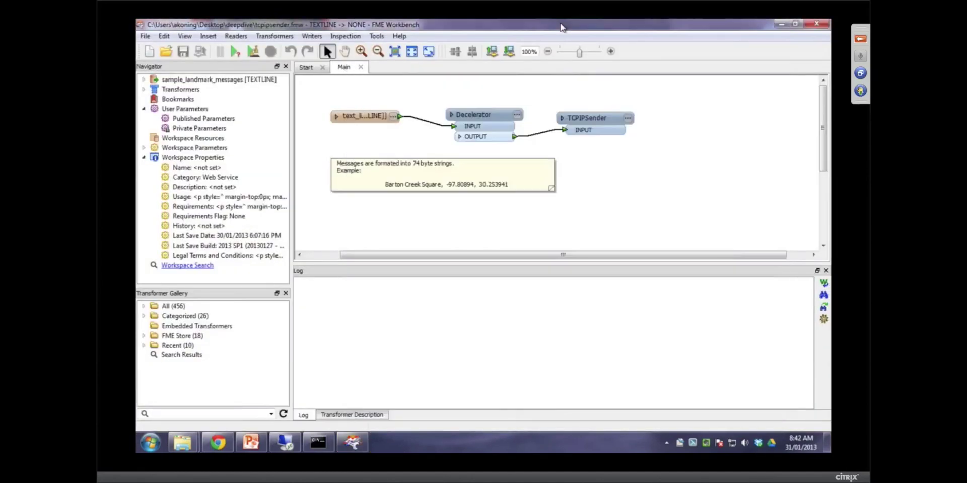
double_click(561, 28)
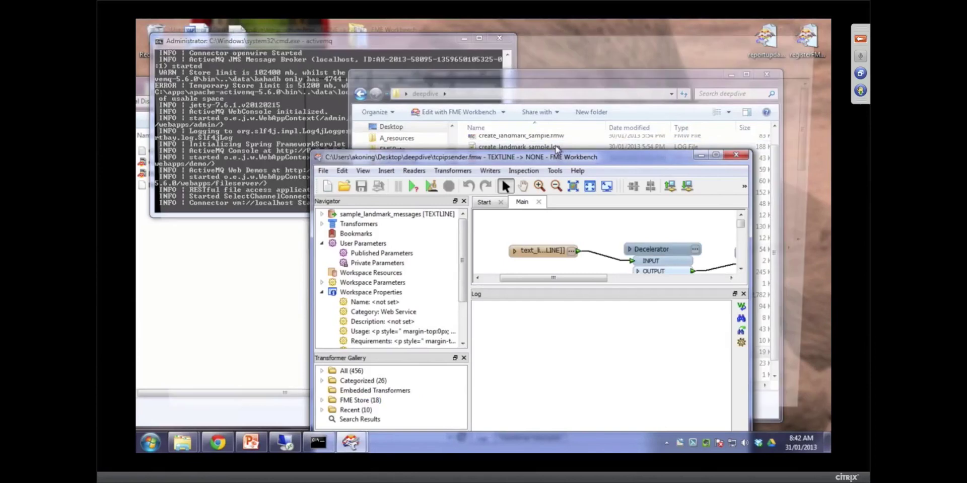
left_click_drag(533, 154, 381, 63)
Restore the receiver window to the right, with the sender's Decelerator and TCPIPSender in view.
left_click(511, 26)
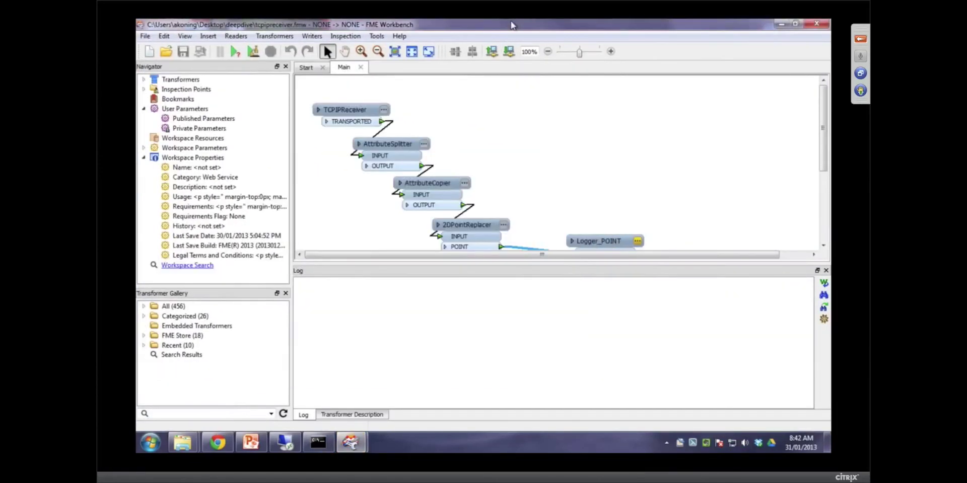
double_click(507, 31)
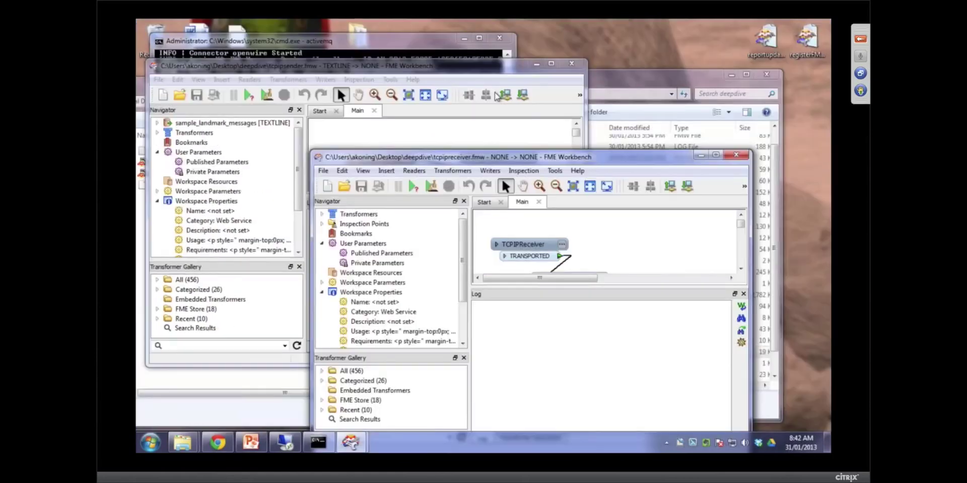
left_click_drag(487, 157, 544, 103)
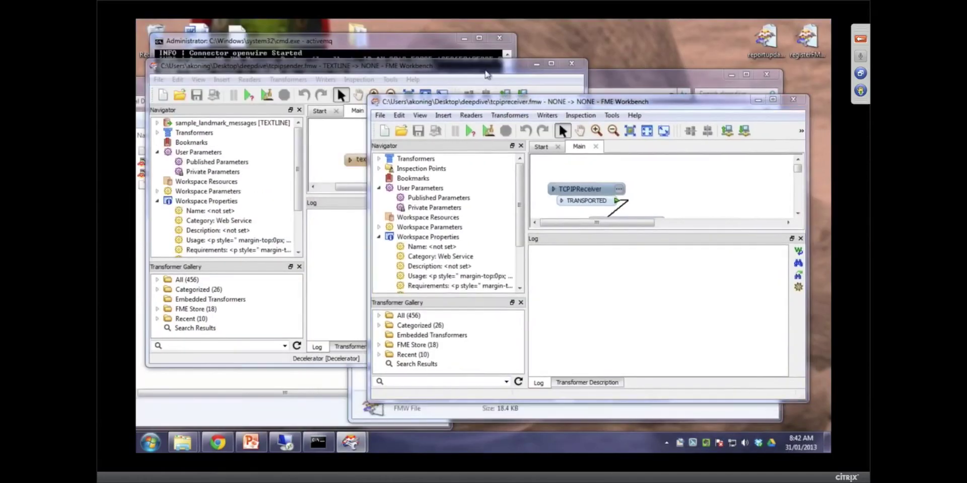
left_click_drag(347, 186, 455, 187)
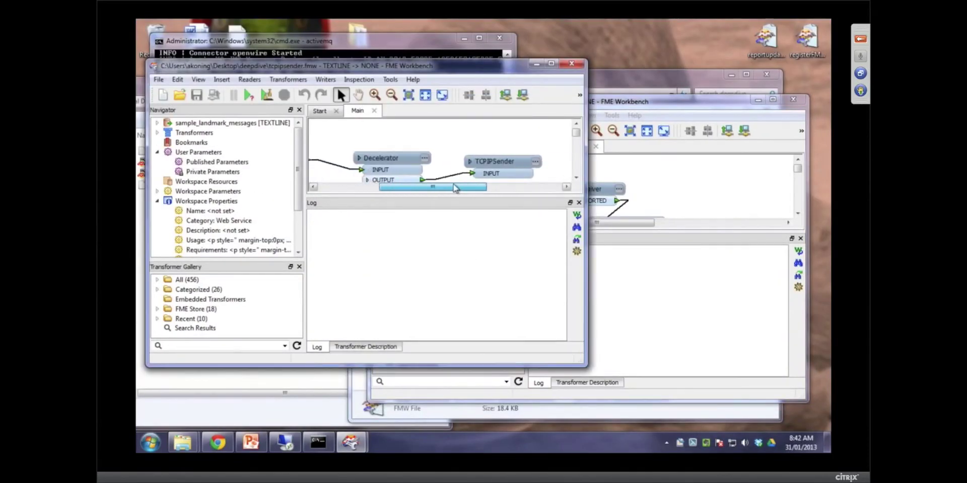
mouse_move(504, 167)
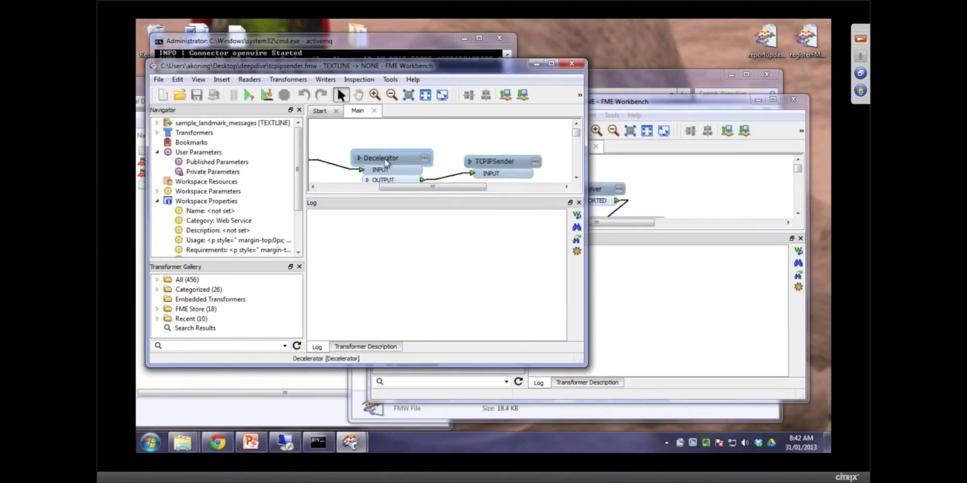
mouse_move(403, 147)
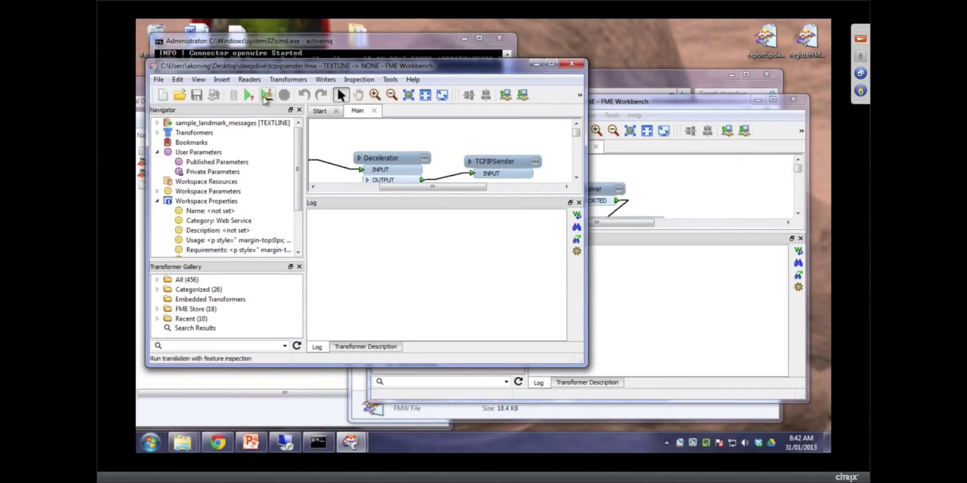
Run the sender workspace so it waits for a client on port 8586.
left_click(252, 96)
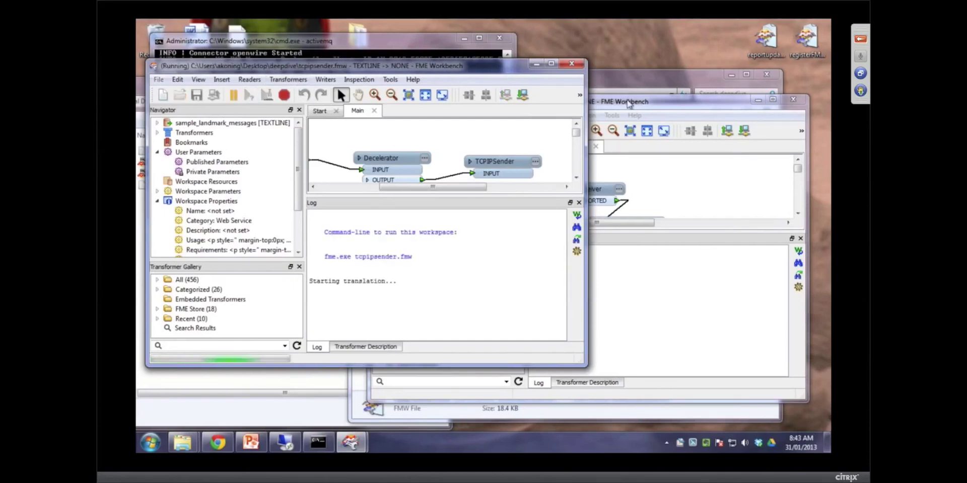
mouse_move(627, 102)
left_mouse_down()
mouse_move(625, 92)
mouse_move(609, 102)
left_mouse_up()
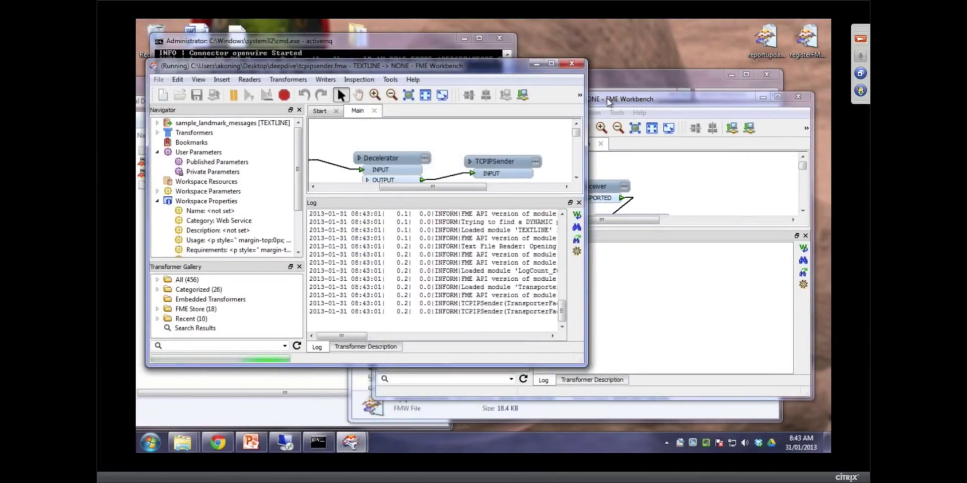
left_click(608, 101)
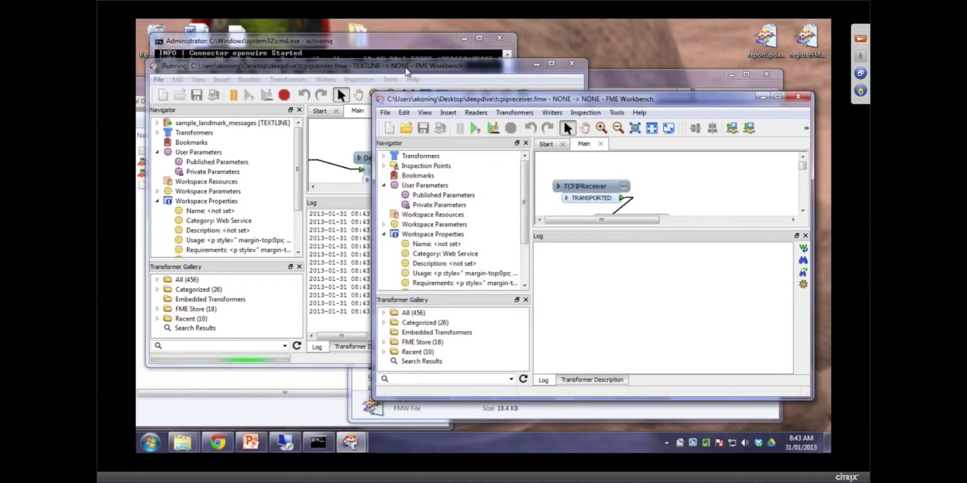
Maximize the sender to check its log, then minimize it to reveal tcpipreceiver.fmw full screen.
left_click(408, 76)
left_click(550, 64)
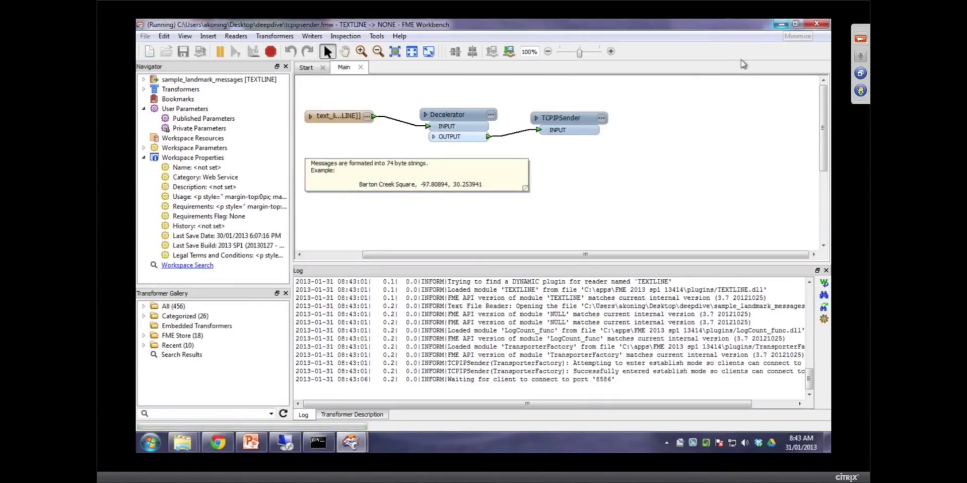
left_click(782, 24)
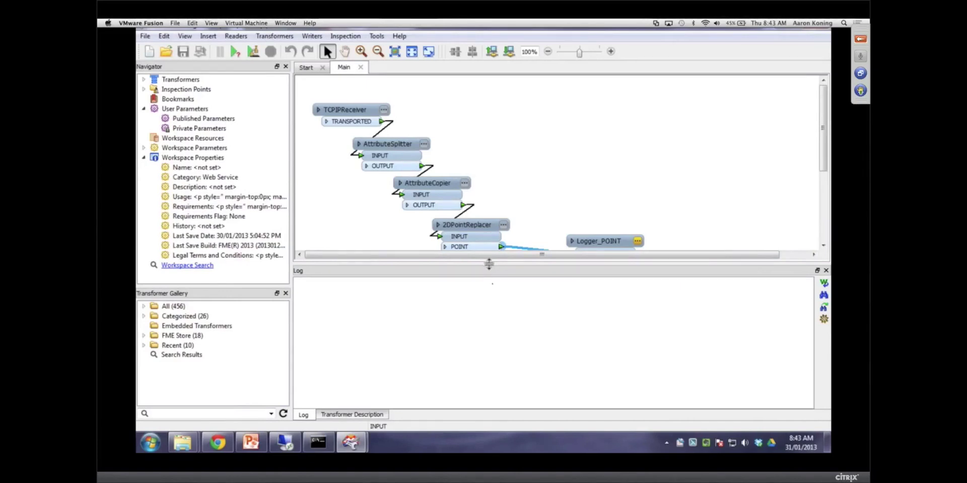
Enlarge the canvas and review TCPIPReceiver's localhost port 8586 settings without changes.
left_click_drag(489, 263, 489, 299)
left_click(383, 109)
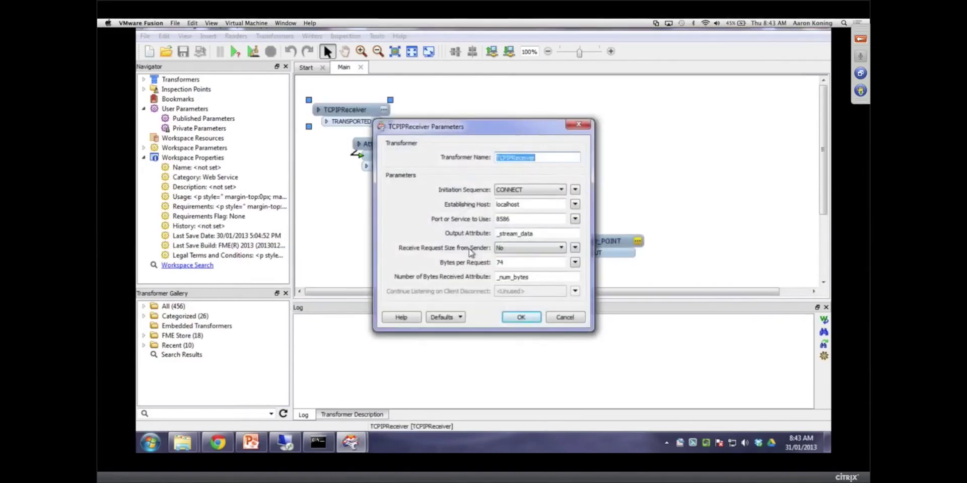
left_click(559, 318)
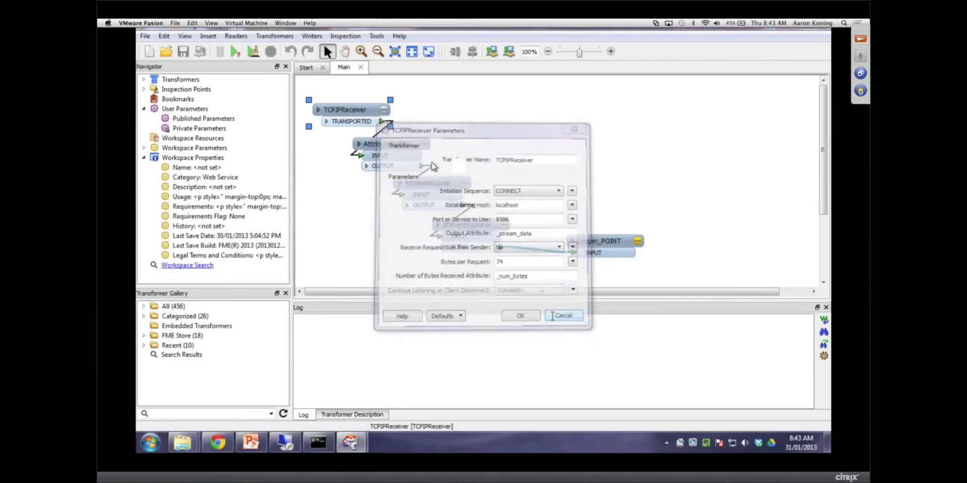
Review AttributeSplitter's comma split into name, x, y and the AttributeCopier, leaving both unchanged.
left_click(423, 144)
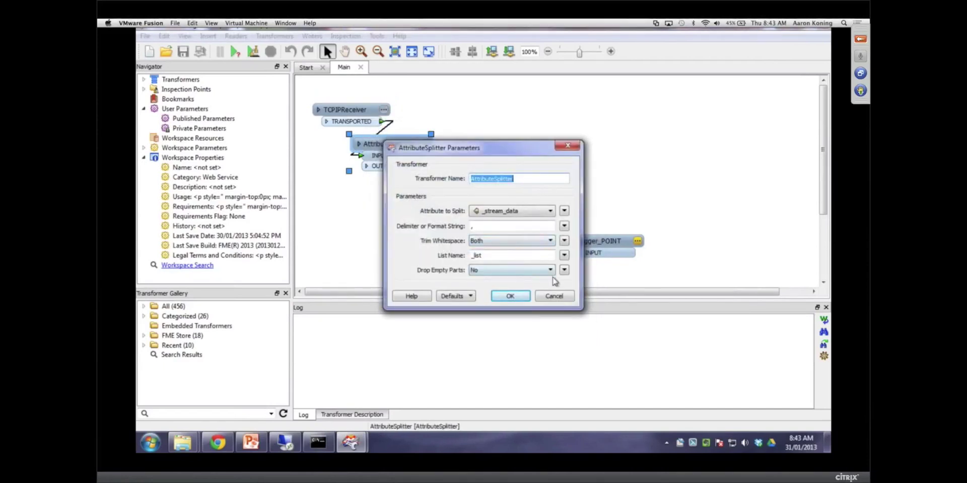
left_click(552, 298)
left_click(463, 184)
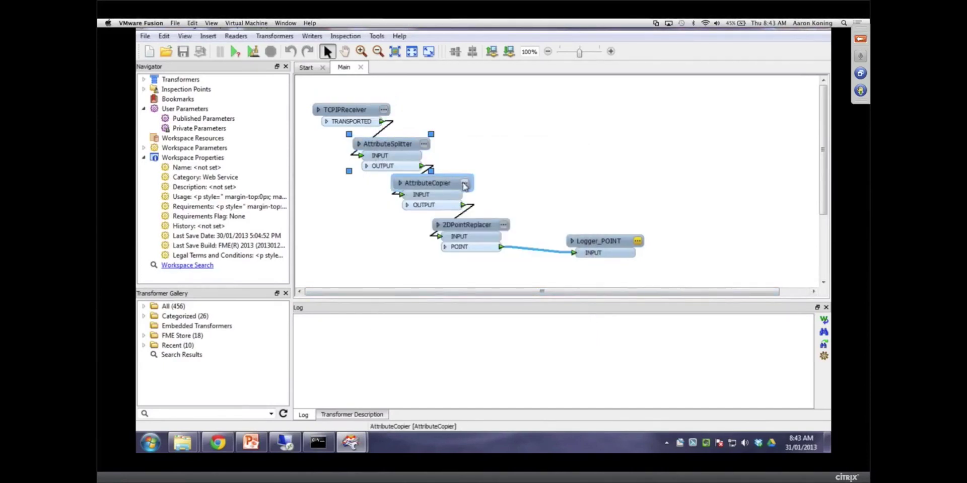
left_click(464, 184)
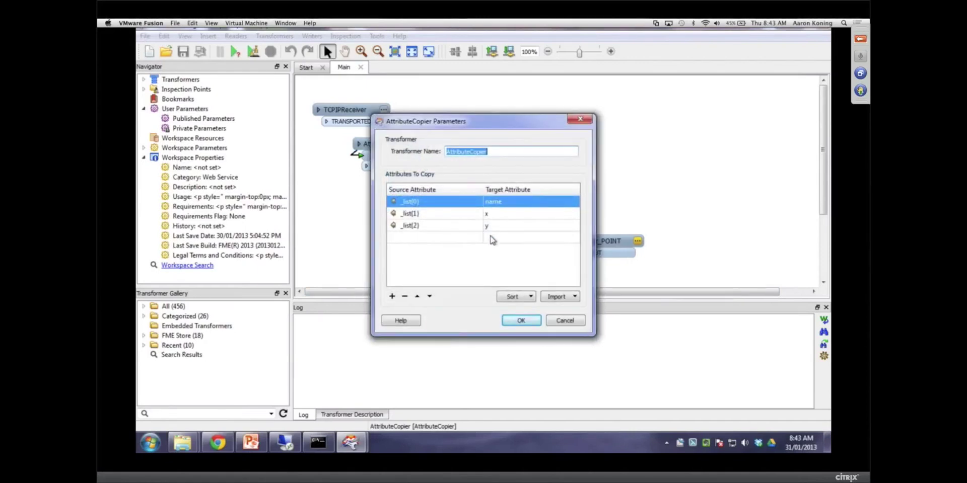
left_click(523, 320)
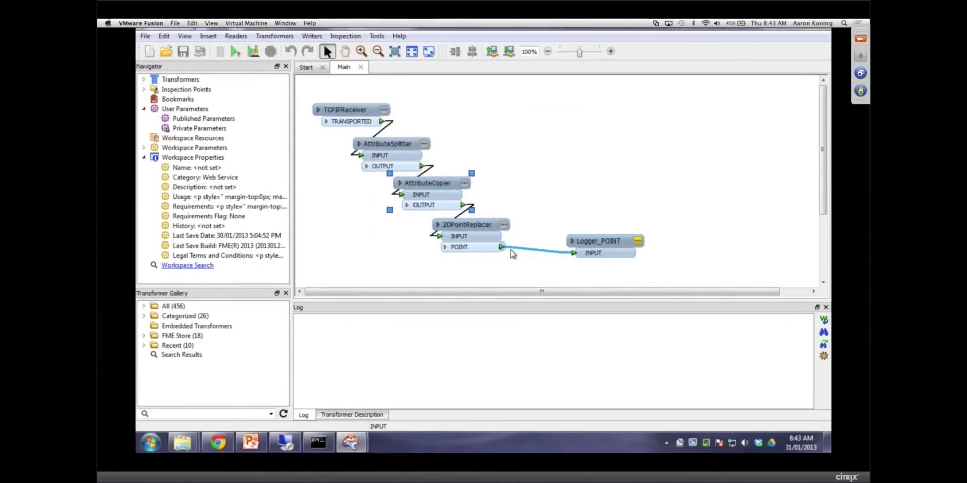
Run the receiver with feature inspection and step through streamed points like x -97.760404, y 30.35765.
left_click(253, 52)
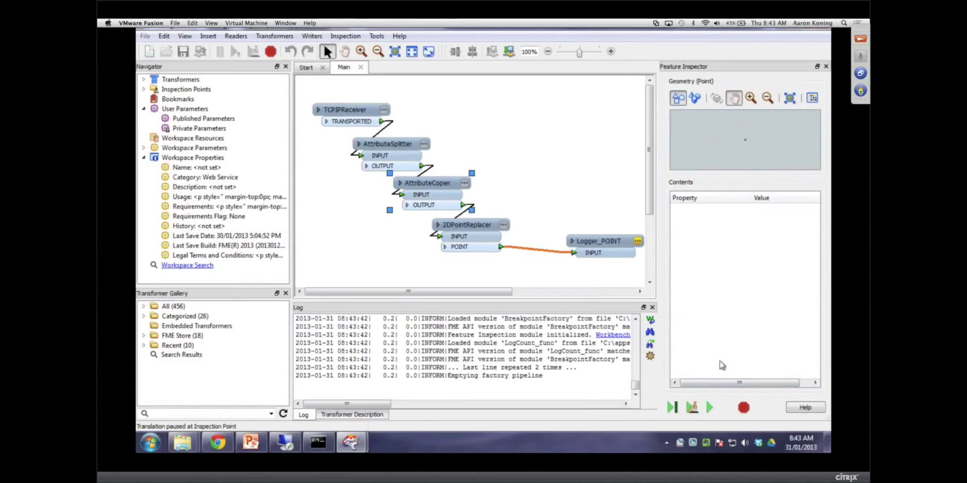
left_click(692, 407)
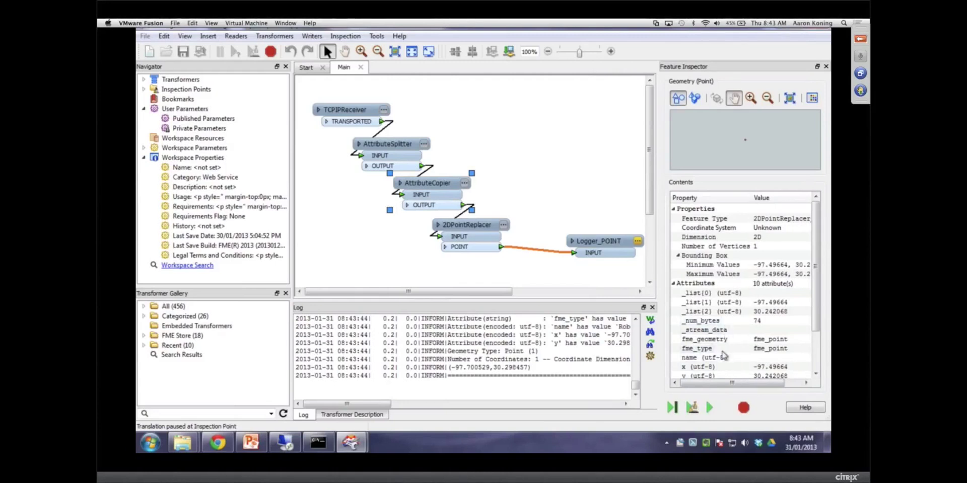
scroll(722, 356, "down", 2)
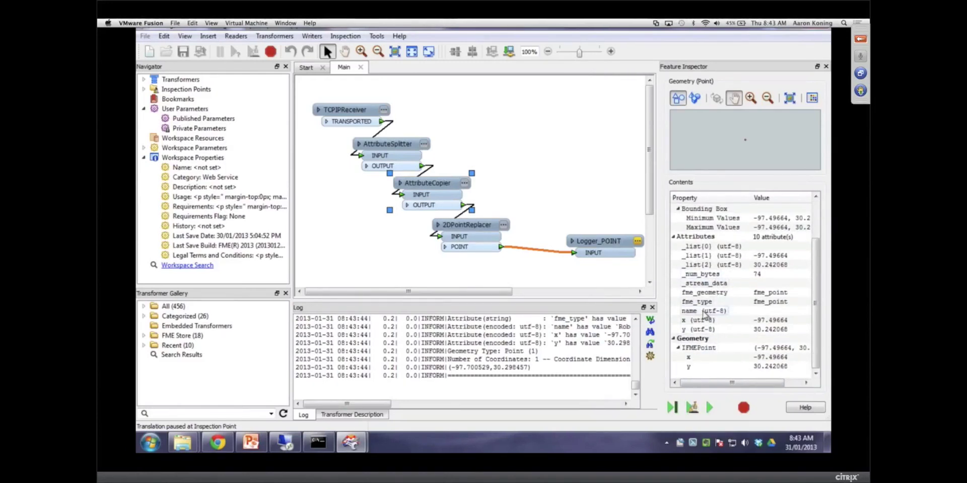
left_click(692, 408)
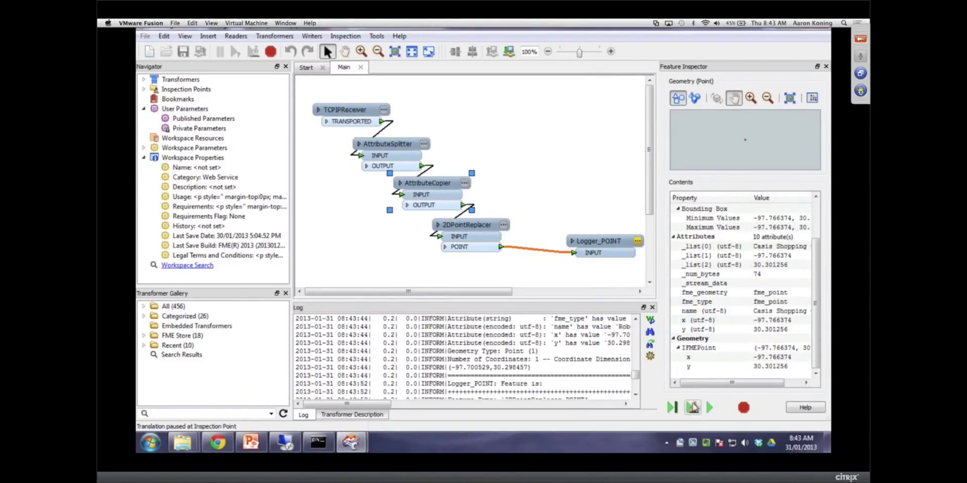
left_click(692, 407)
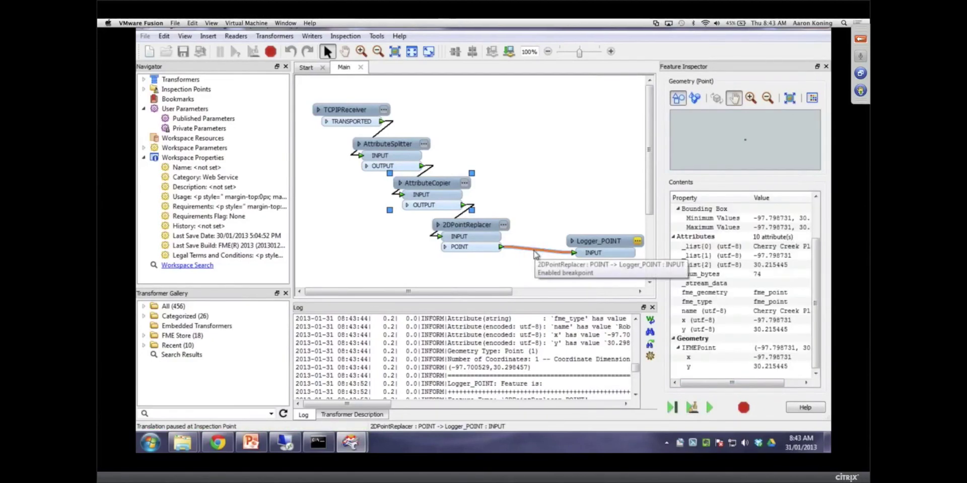
left_click(692, 408)
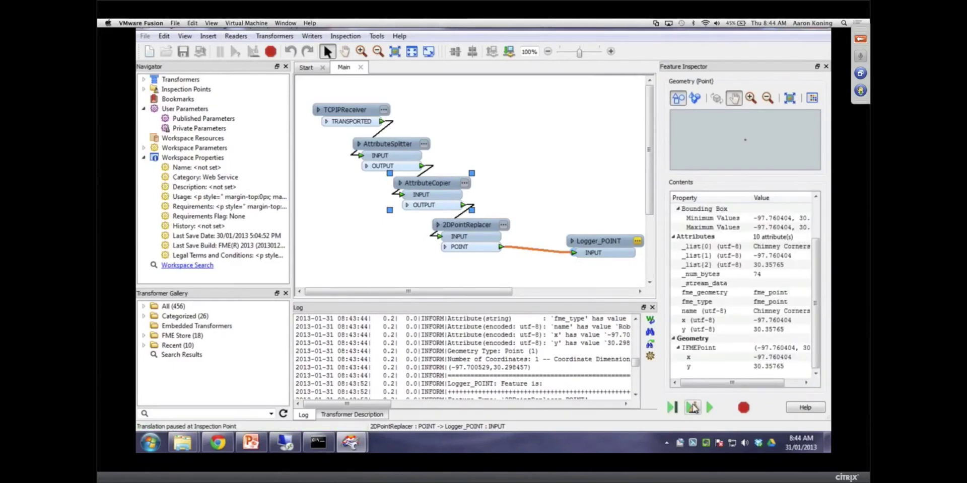
Stop the receiver translation, view the sender's failed socket-write log, then return to PowerPoint.
left_click(270, 52)
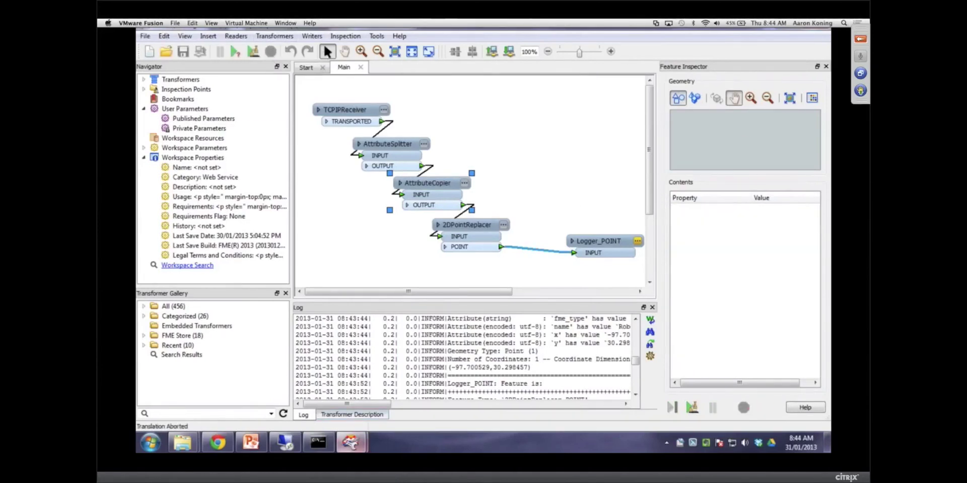
mouse_move(351, 443)
left_click(322, 408)
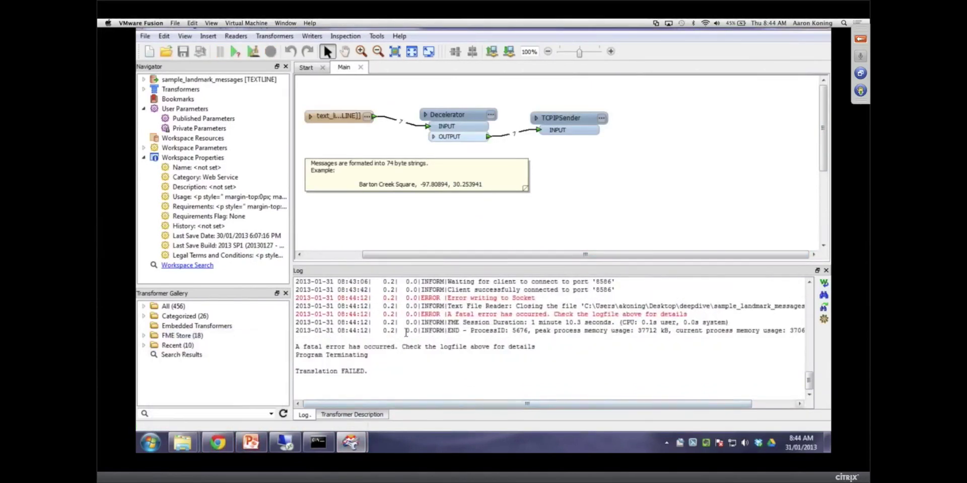
left_click(252, 442)
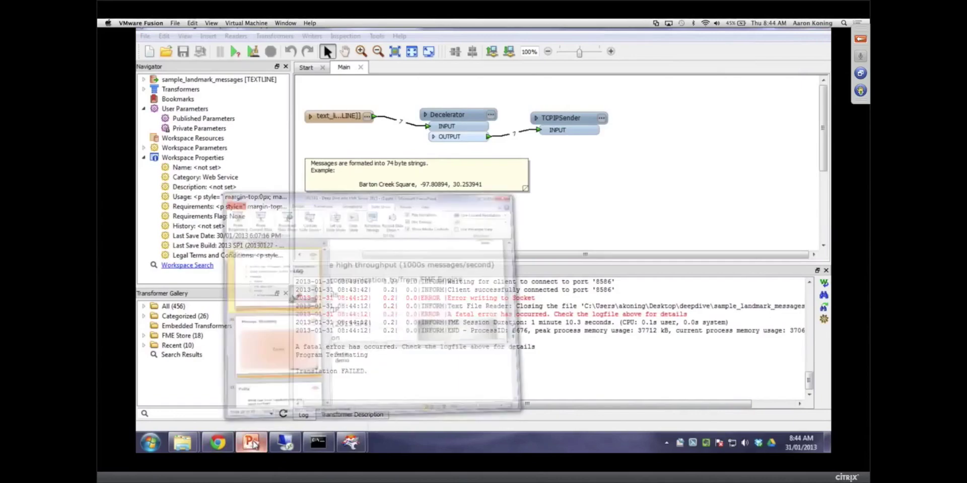